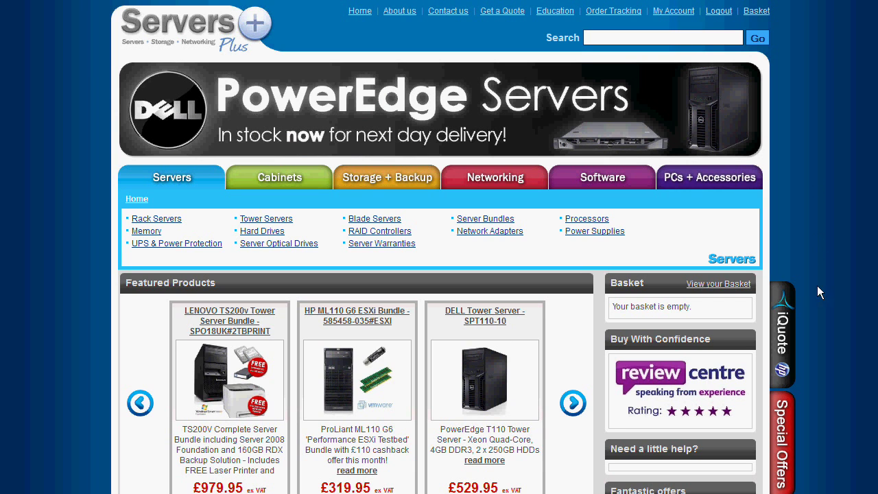
- Browse the HP product ranges and list the three regular 4000 Pro desktops with prices and stock
click(782, 326)
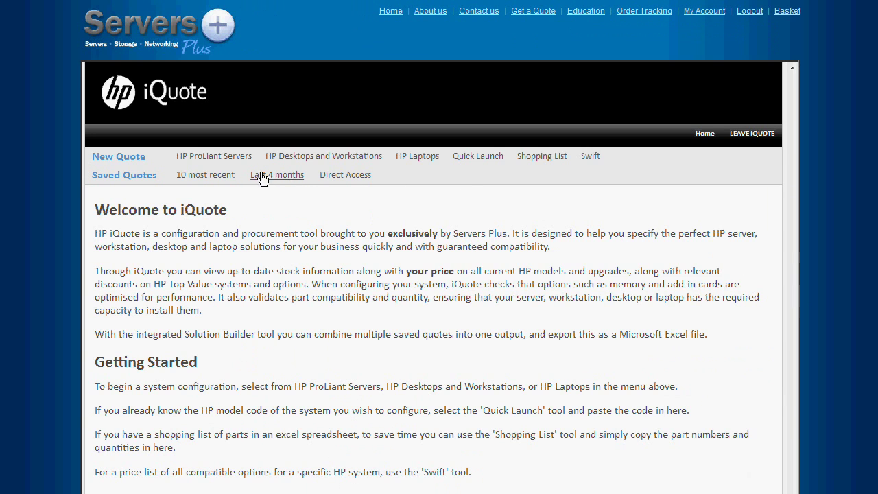
click(219, 160)
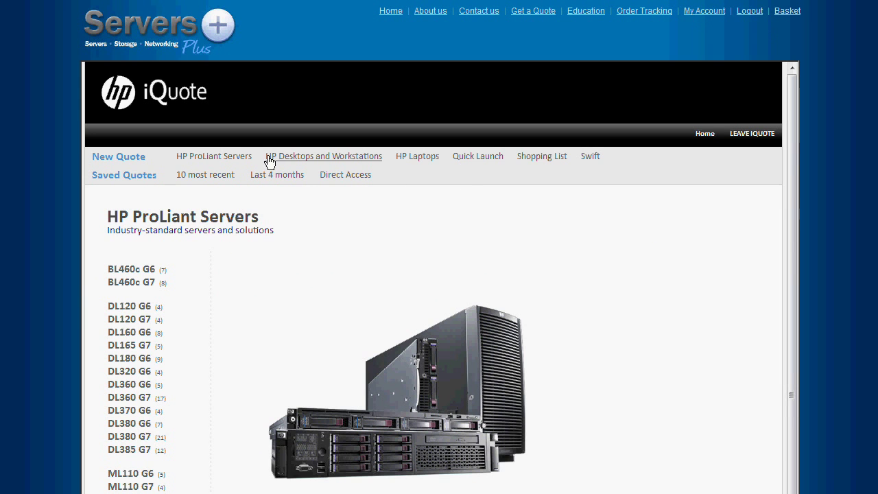
click(297, 161)
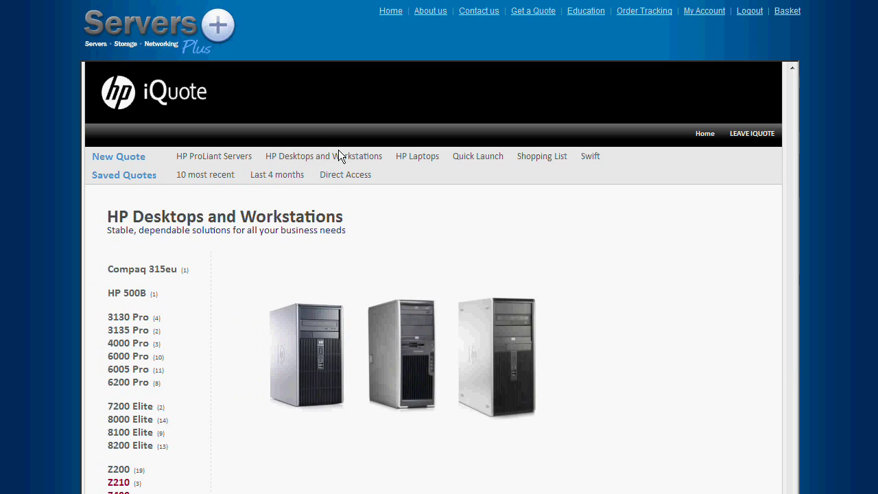
click(419, 160)
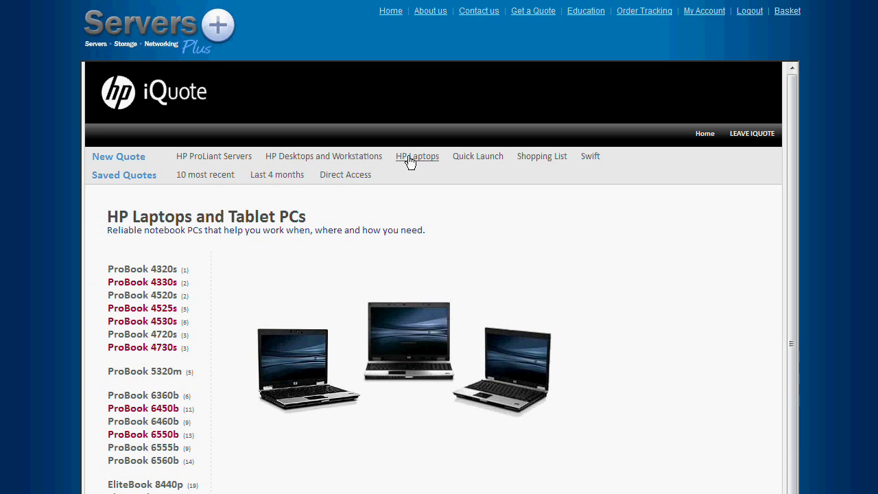
click(370, 162)
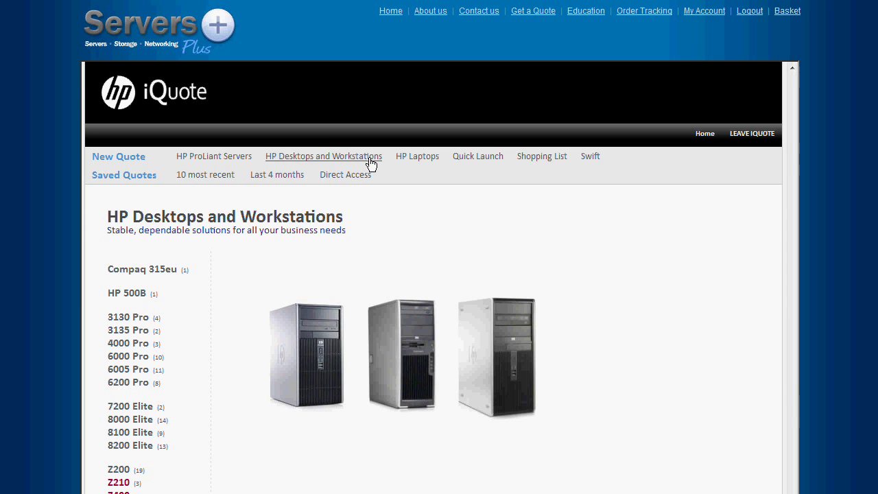
click(129, 343)
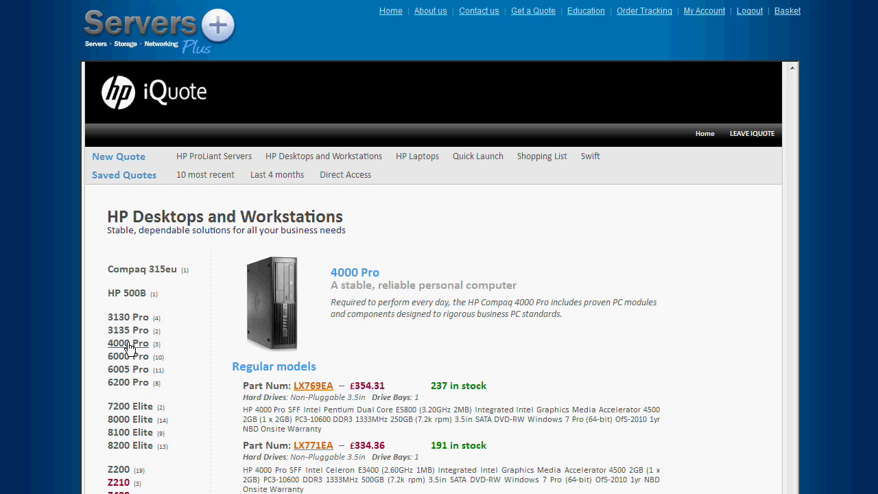
scroll(447, 311, down, 3)
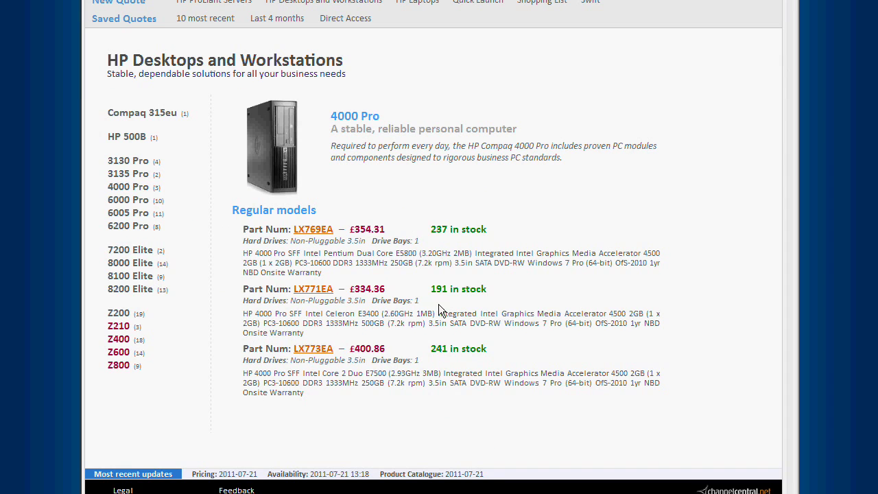
- Start a £400.86 quote for the LX773EA and view its five compatible memory modules
click(310, 351)
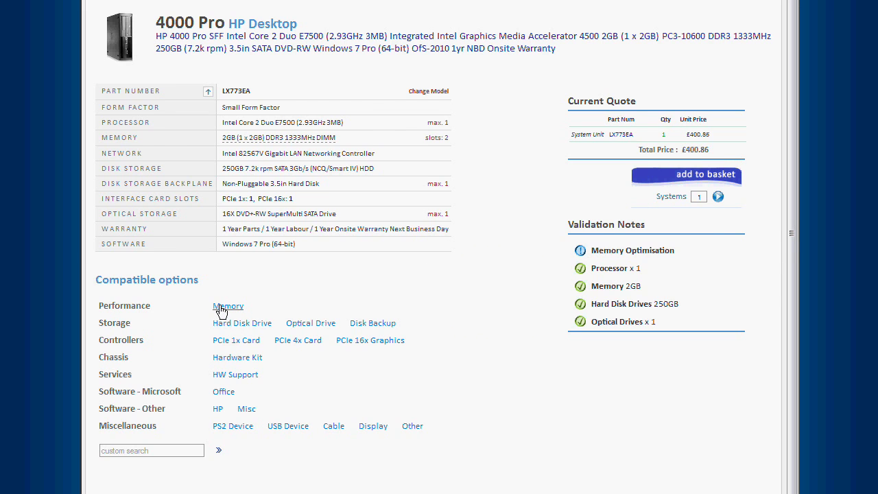
scroll(222, 307, down, 1)
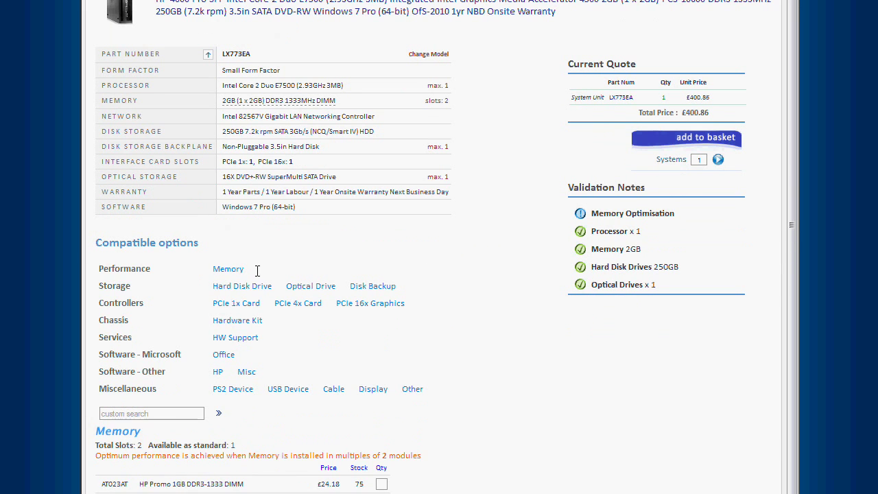
scroll(296, 267, down, 2)
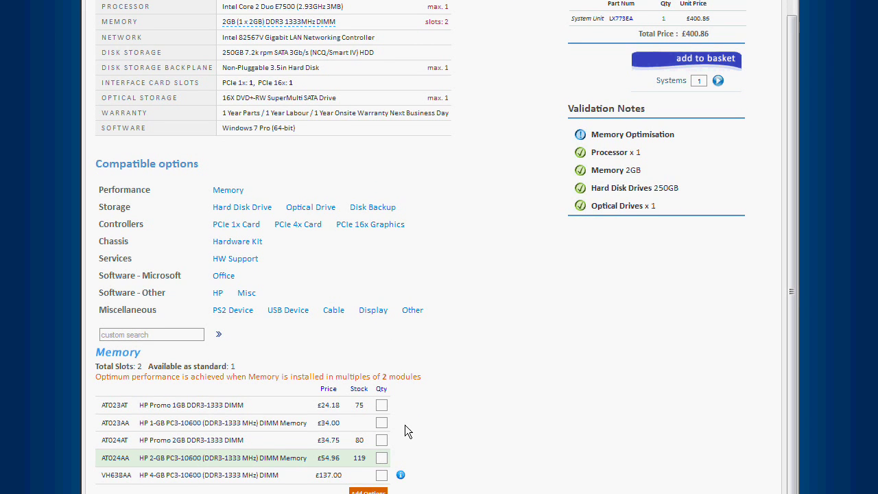
- Add one AT024AA 2GB memory module, raising the quote total to £455.82
text(1)
click(368, 491)
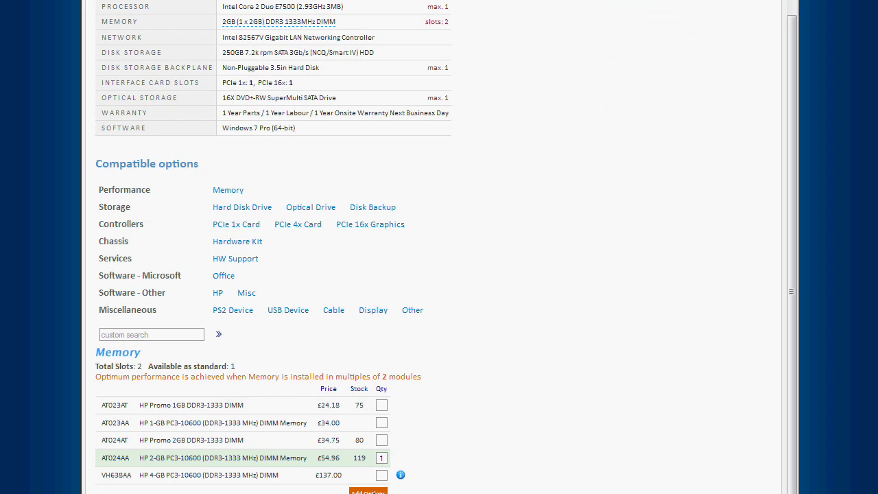
scroll(486, 333, up, 1)
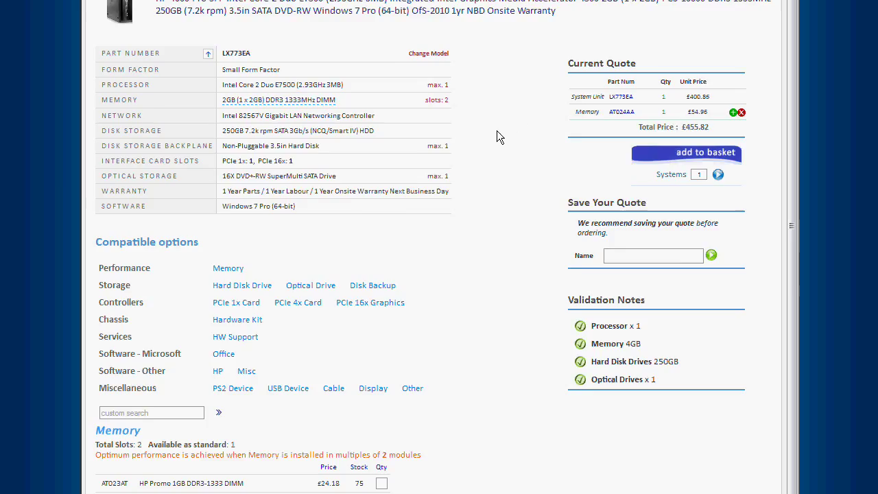
scroll(496, 130, down, 2)
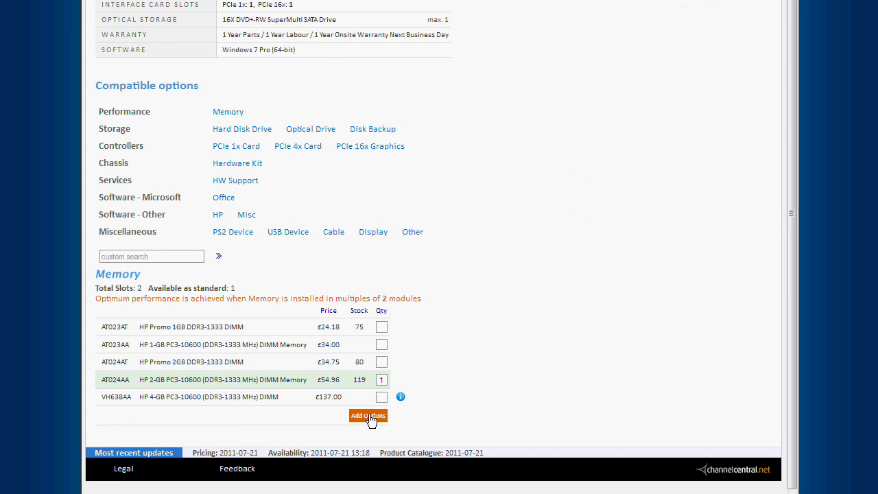
scroll(522, 243, up, 1)
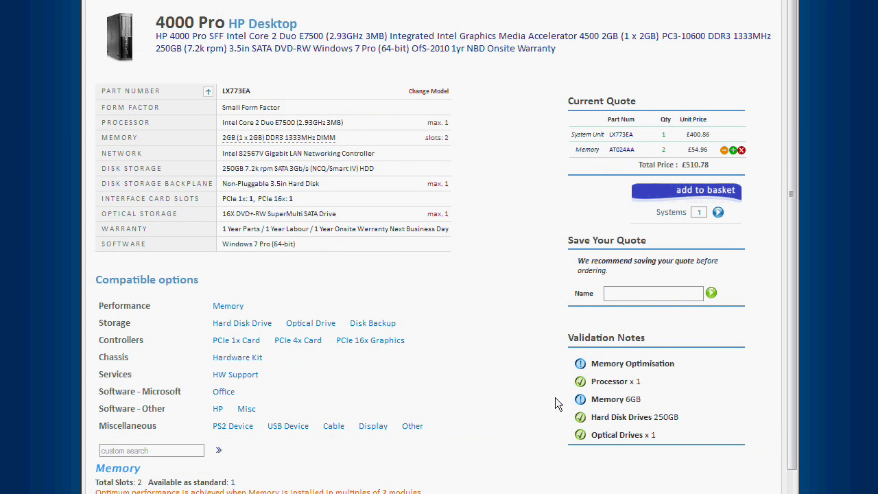
mouse_move(583, 403)
click(725, 150)
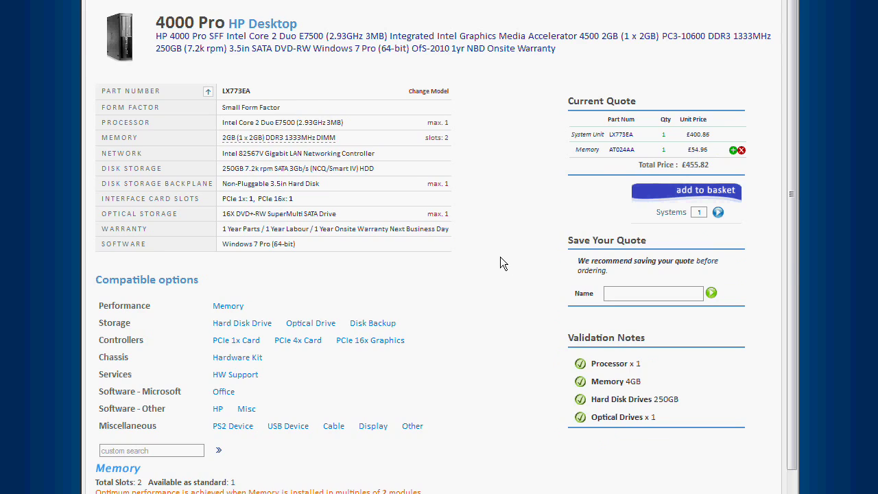
- Save the £455.82 quote under the name '4000 Pro' to get a quote ID
scroll(501, 263, up, 3)
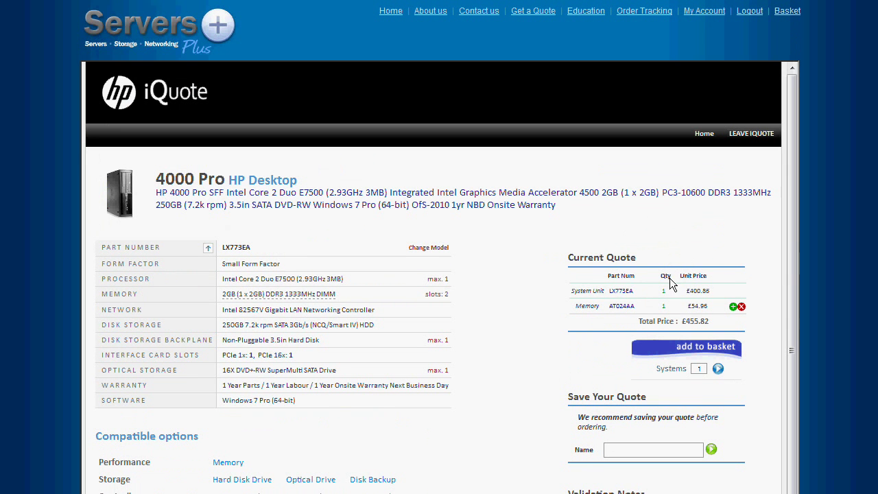
click(621, 450)
text(4000 Pro)
click(712, 450)
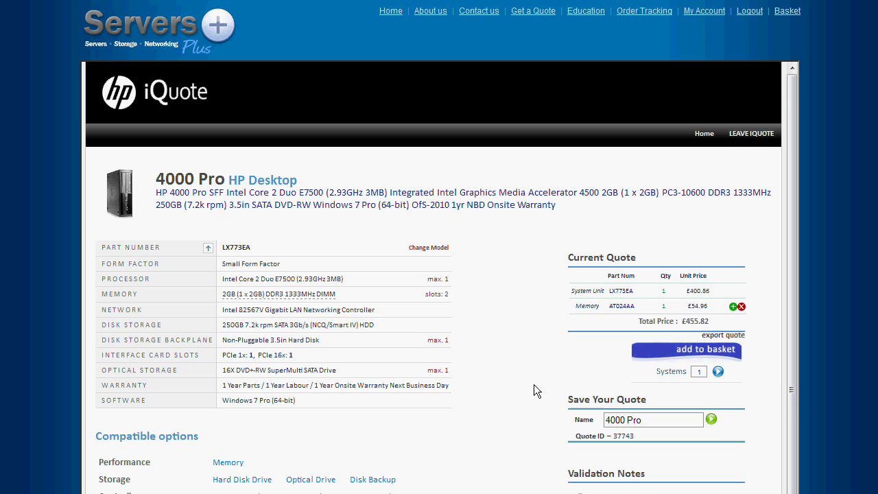
scroll(532, 377, down, 1)
scroll(508, 304, up, 1)
click(705, 135)
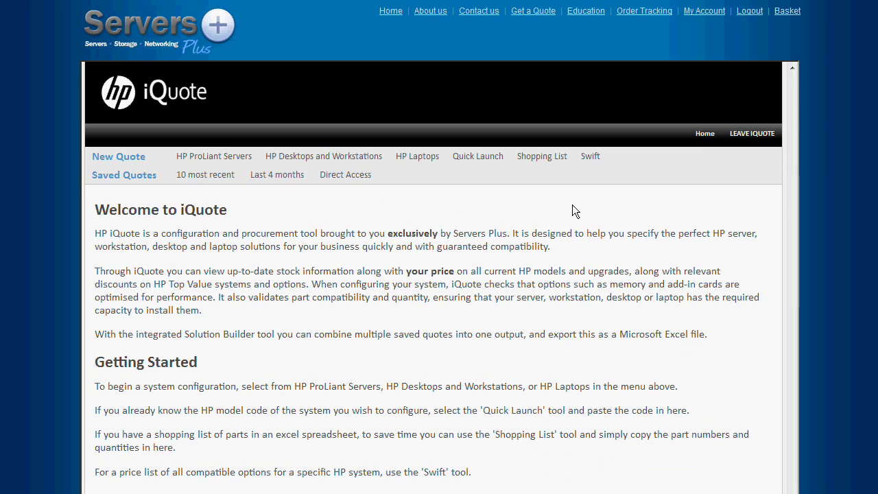
click(200, 177)
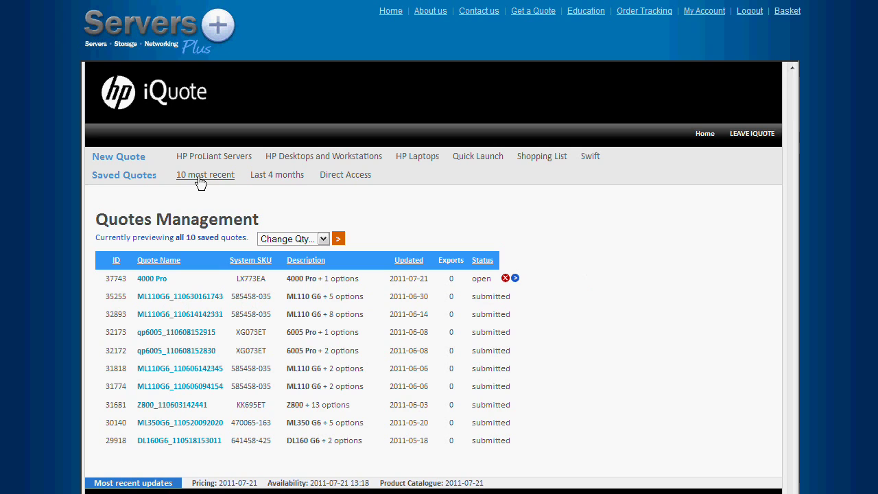
click(157, 281)
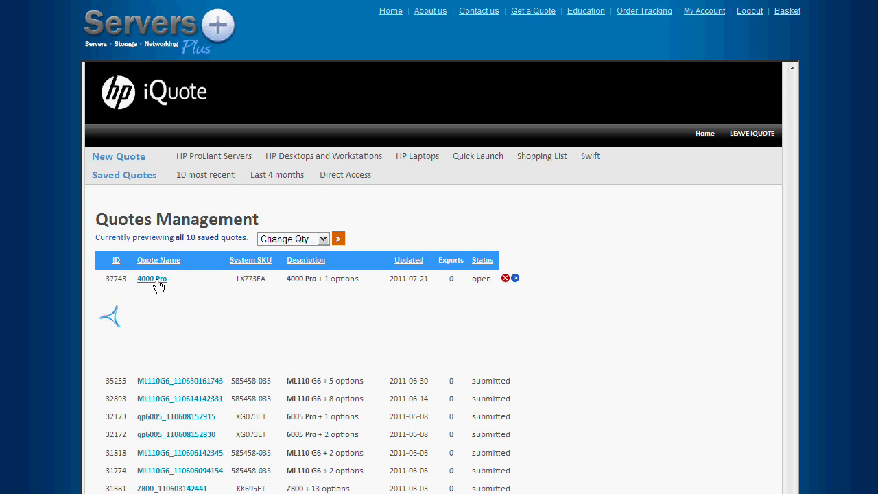
click(392, 351)
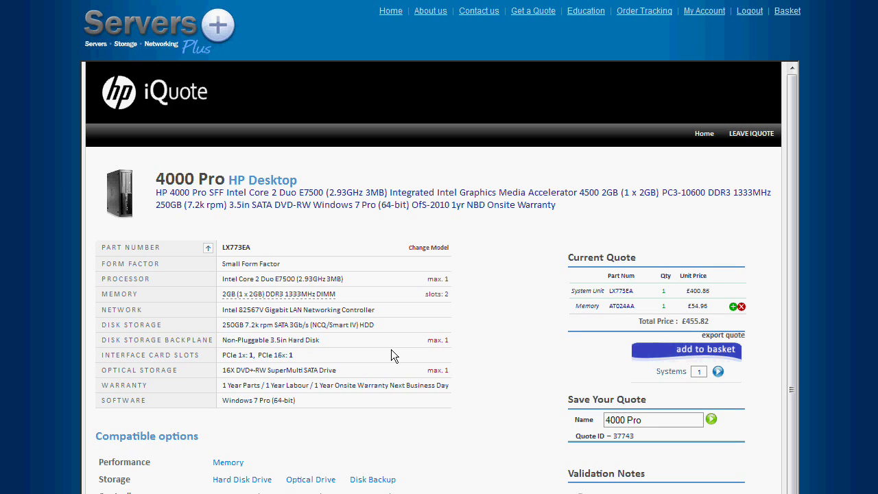
- From Home, use Swift to list compatible options for system unit SKU 585458-035
click(706, 137)
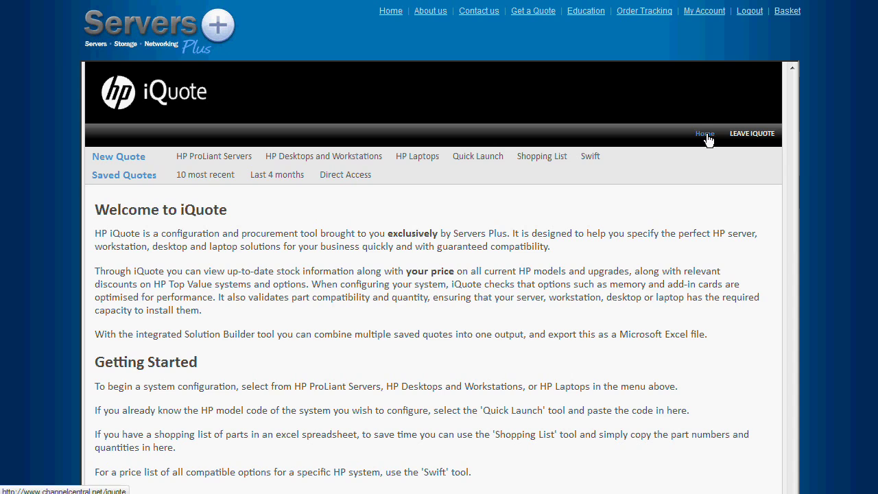
click(590, 158)
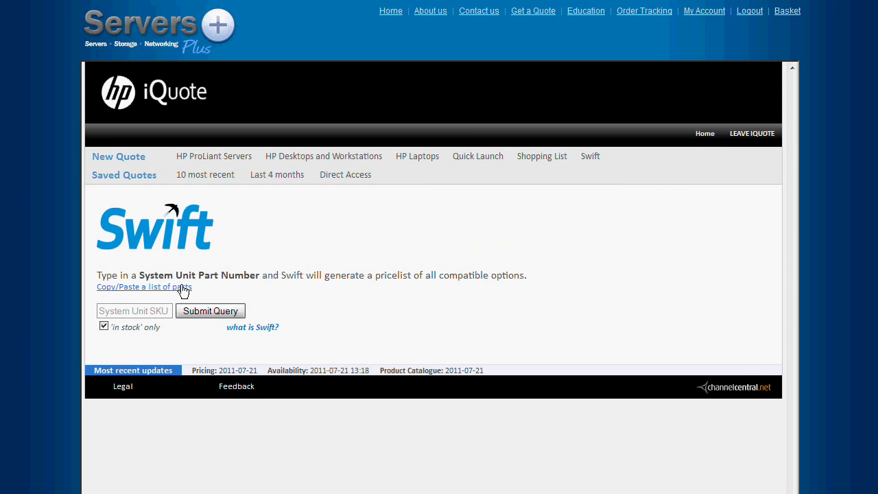
click(135, 311)
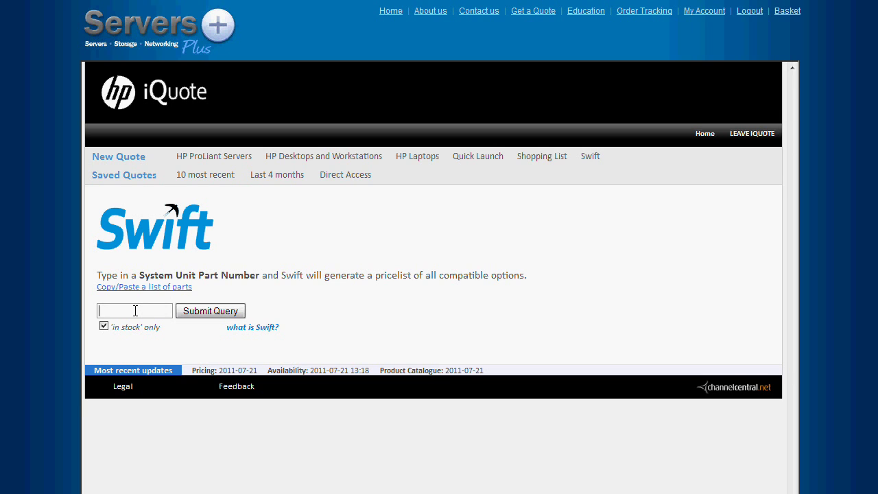
text(585458)
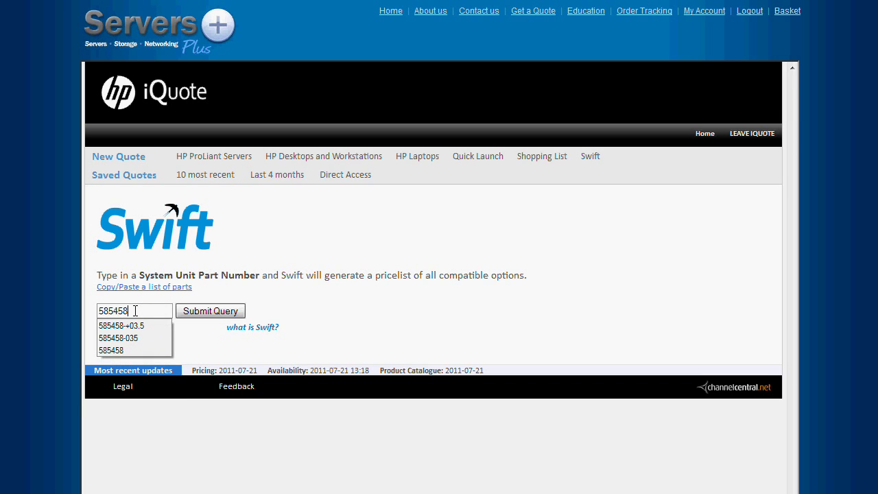
text(-035)
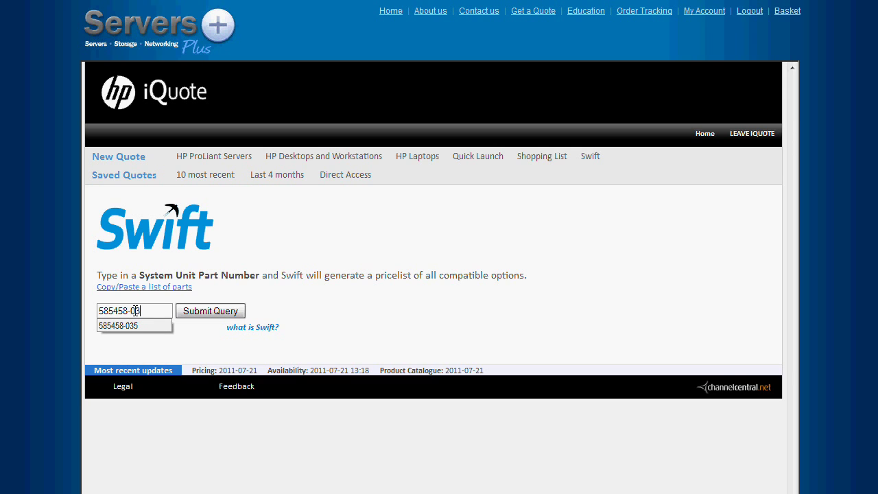
click(192, 313)
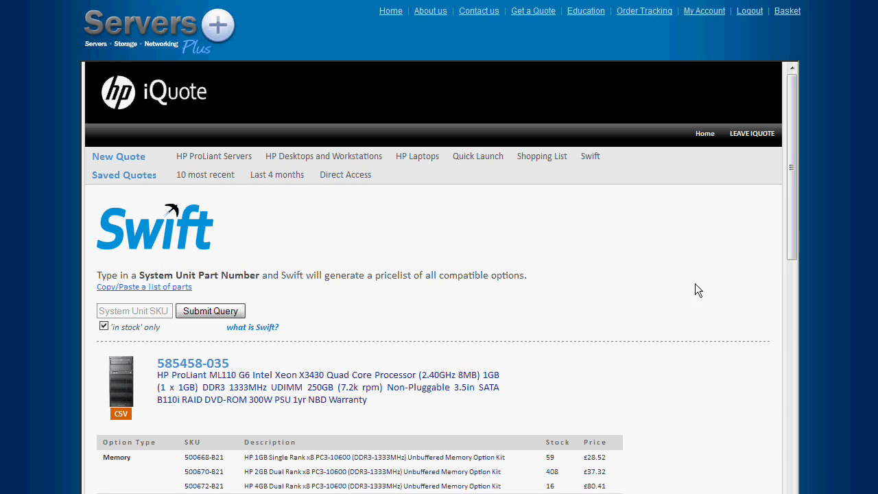
- Review the 585458-035 price list from memory through HW Support care packs, then return Home
drag(793, 223, 799, 492)
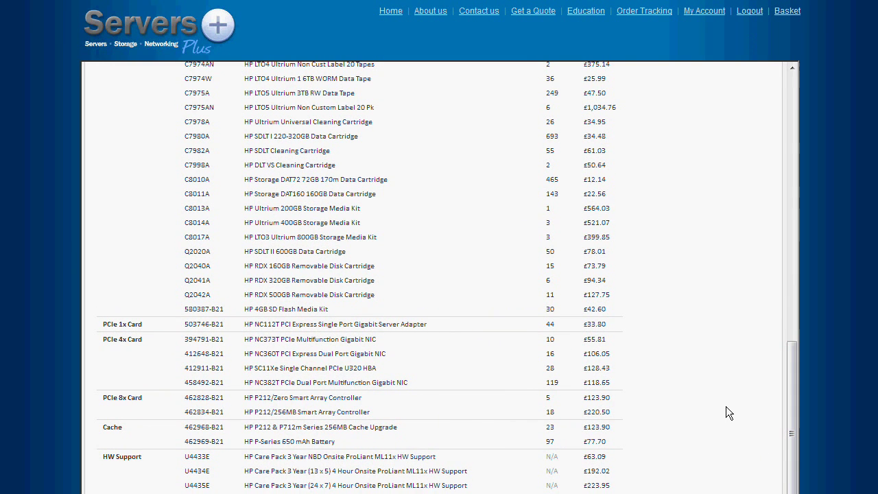
drag(789, 385, 810, 79)
click(705, 135)
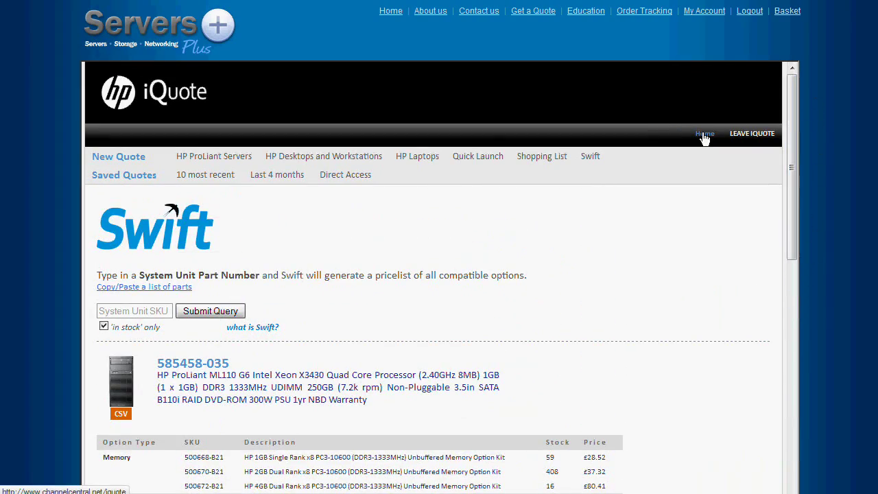